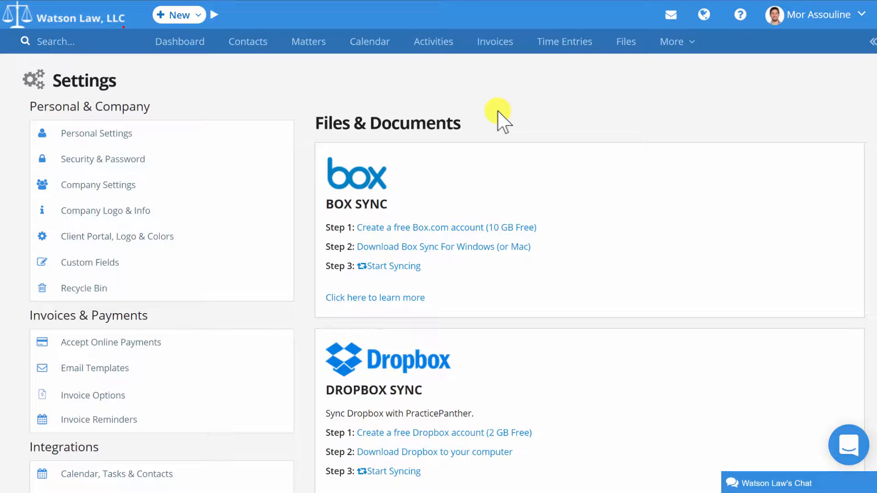
# - Start the Dropbox sync and allow PracticePanther to access the files and folders in Dropbox
pyautogui.scroll(-4, 499, 116)
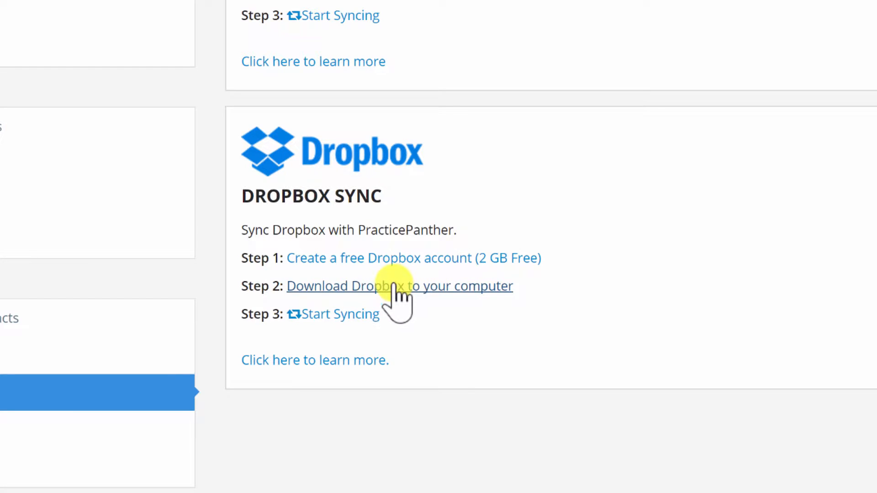
pyautogui.click(338, 318)
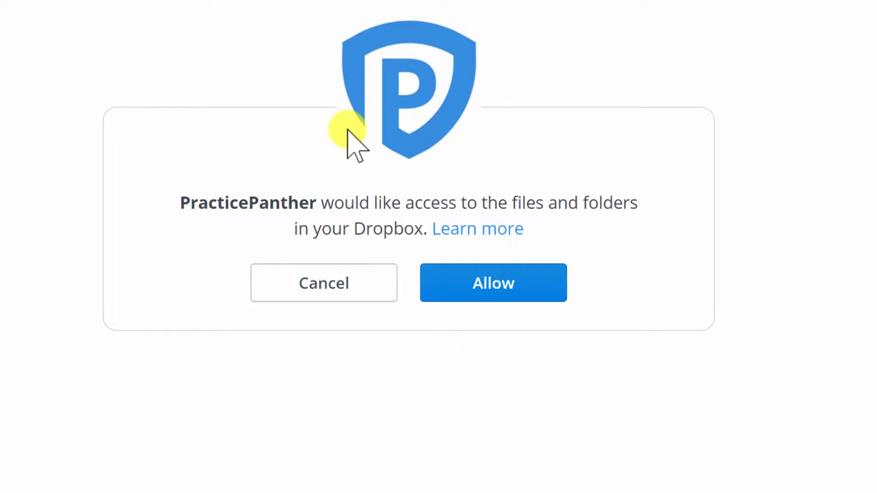
pyautogui.click(502, 278)
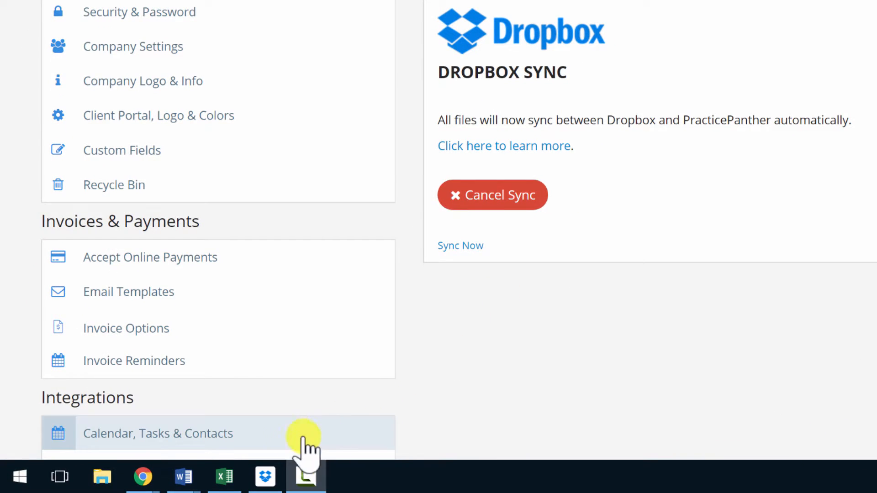
# - Open the Dropbox desktop app and sign in with the account credentials already filled in
pyautogui.click(265, 477)
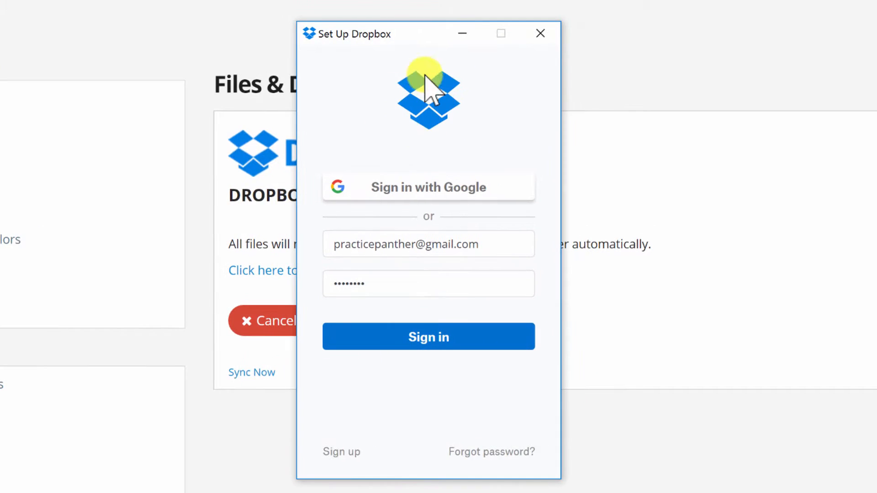
pyautogui.click(414, 335)
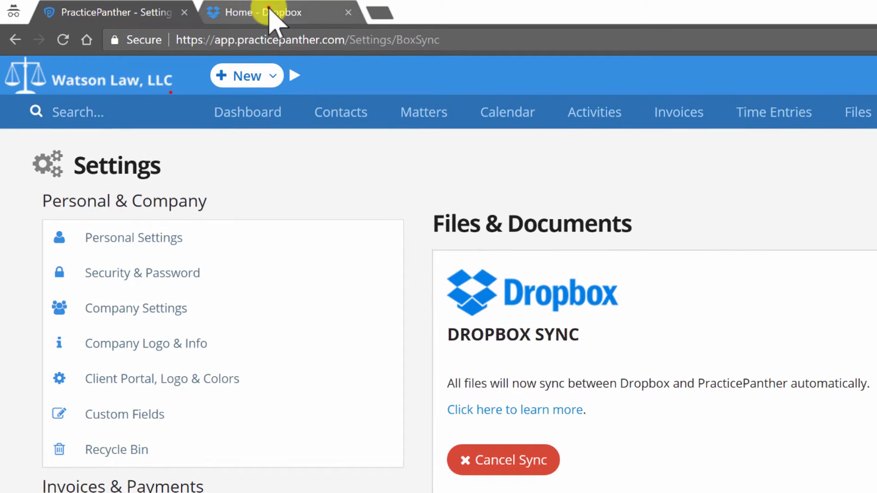
# - Switch to the Dropbox website and open the PracticePanther folder to view the synced client folders
pyautogui.click(270, 13)
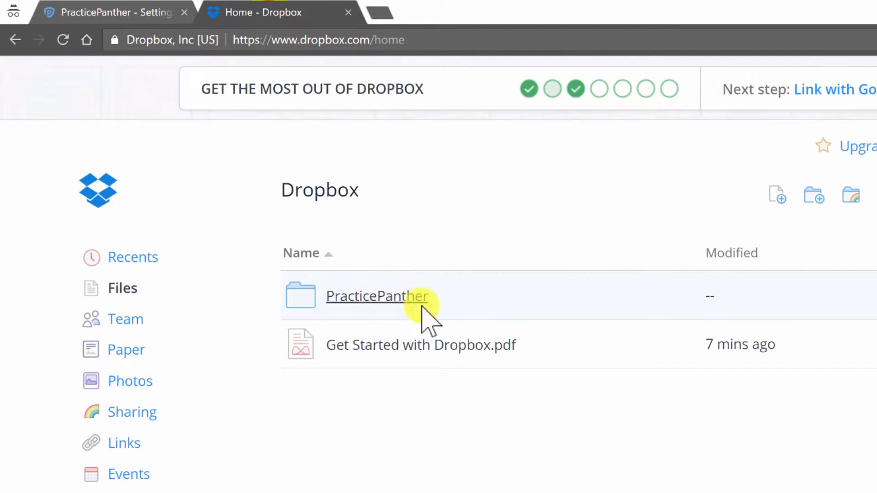
pyautogui.click(392, 302)
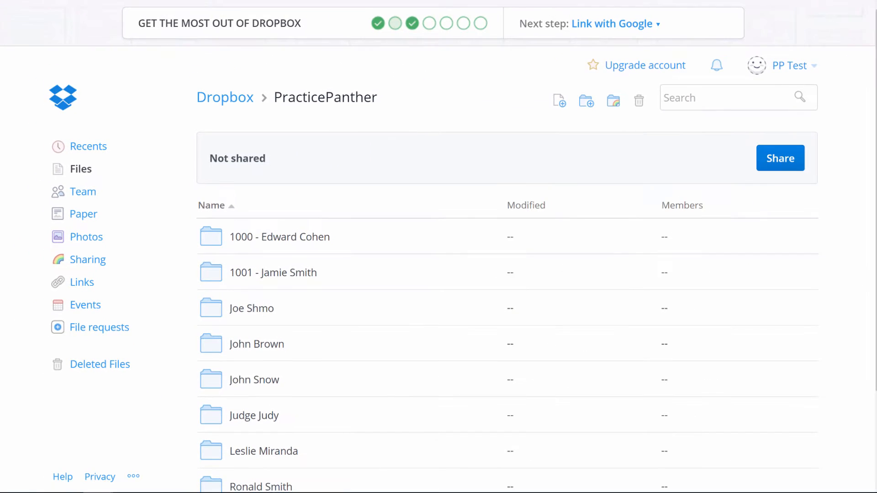
# - In File Explorer, open the PracticePanther folder inside the local Dropbox folder and look through the third client's matter subfolders
pyautogui.moveTo(876, 48); pyautogui.dragTo(292, 0)
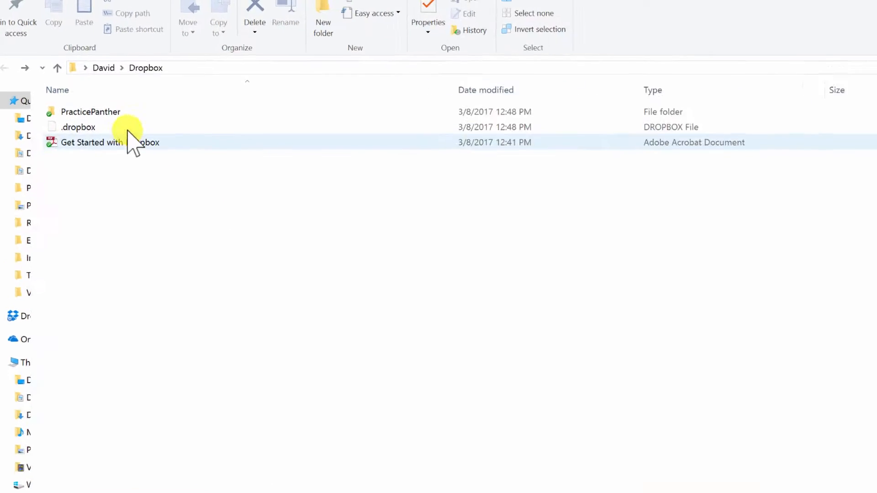
pyautogui.click(131, 112)
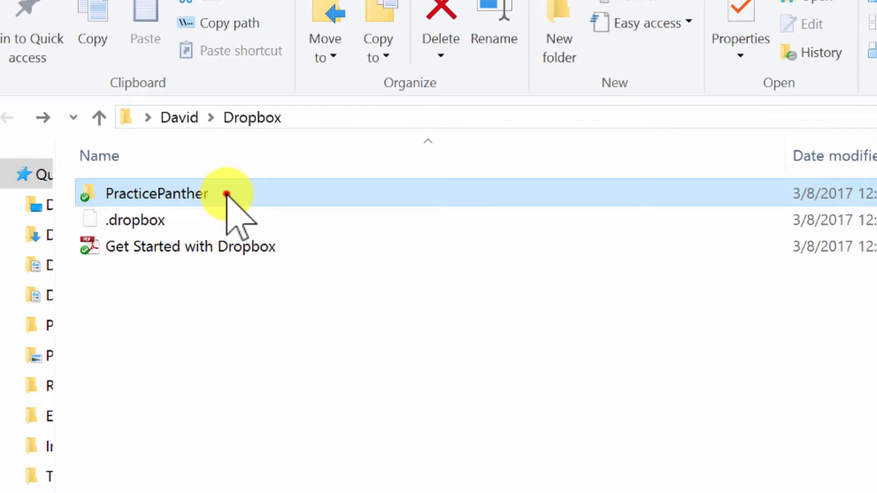
pyautogui.doubleClick(227, 194)
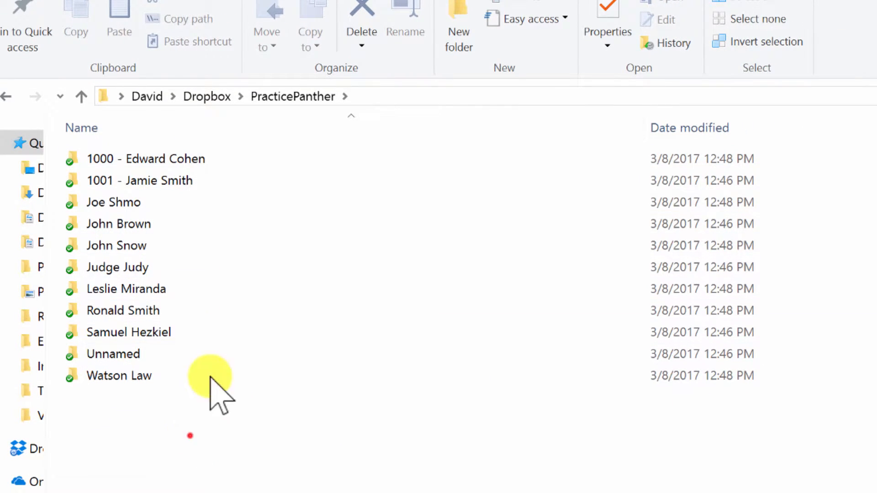
pyautogui.moveTo(190, 435); pyautogui.dragTo(347, 450)
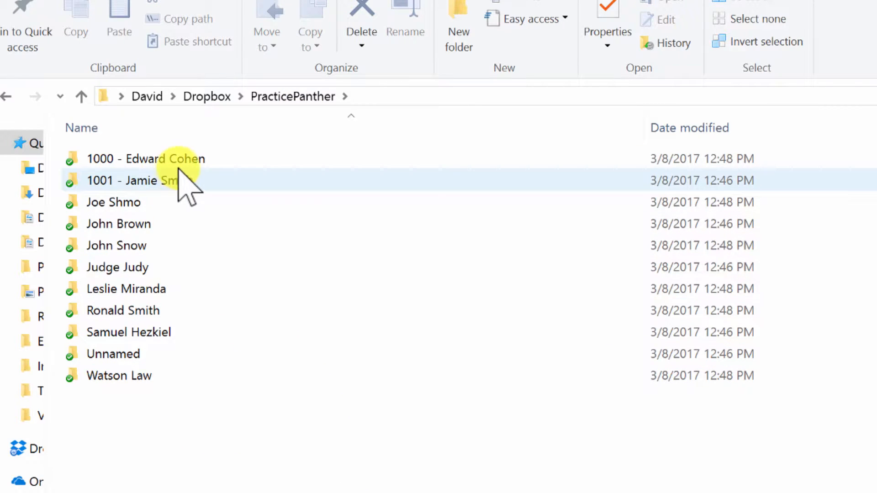
pyautogui.doubleClick(141, 201)
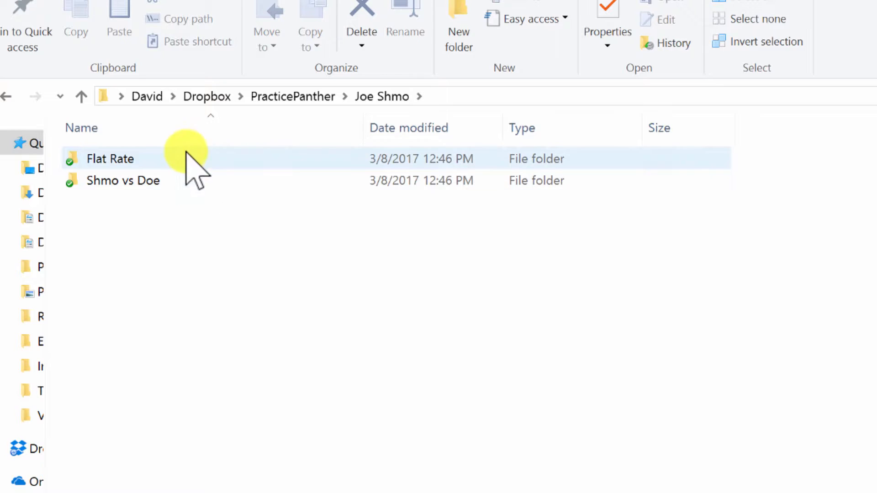
pyautogui.hotkey('alt', 'Left')
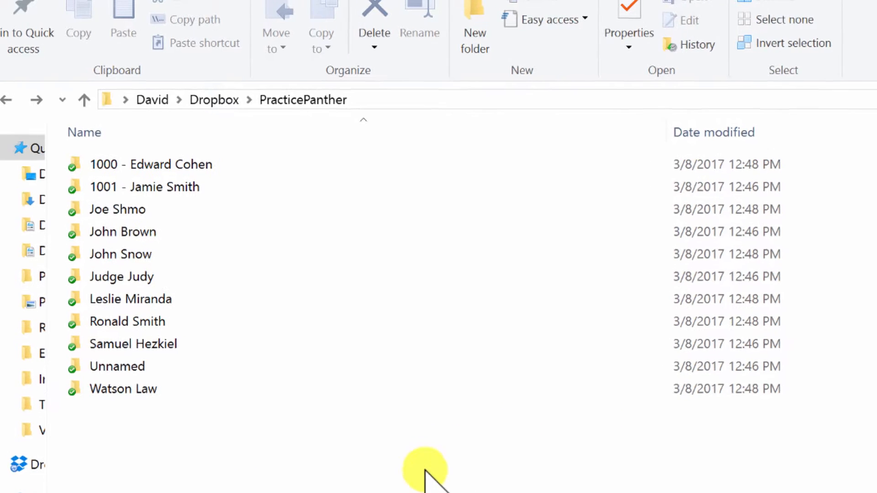
# - Create a Microsoft Word document named Test in the third client's versus matter folder in File Explorer
pyautogui.click(149, 206)
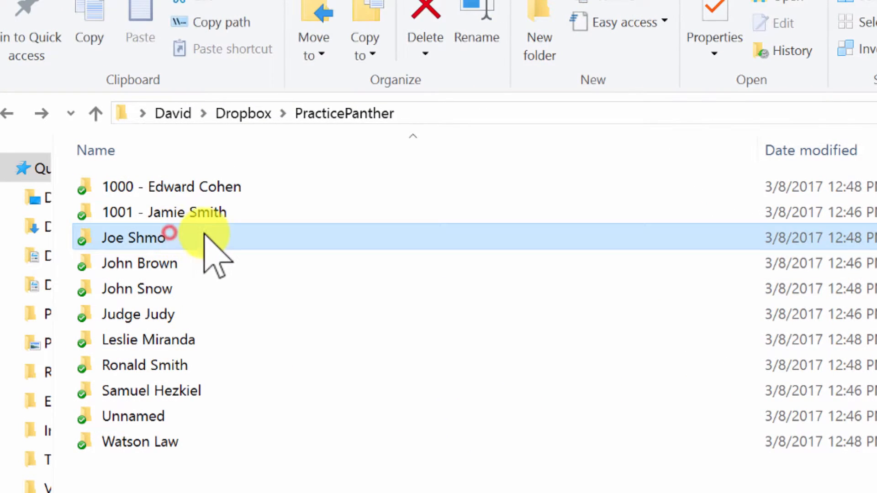
pyautogui.doubleClick(204, 234)
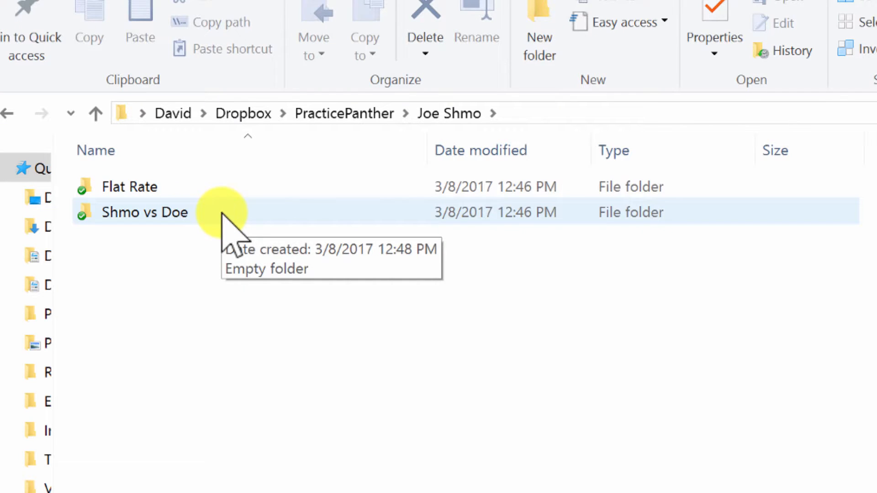
pyautogui.doubleClick(221, 213)
pyautogui.rightClick(260, 352)
pyautogui.moveTo(221, 427)
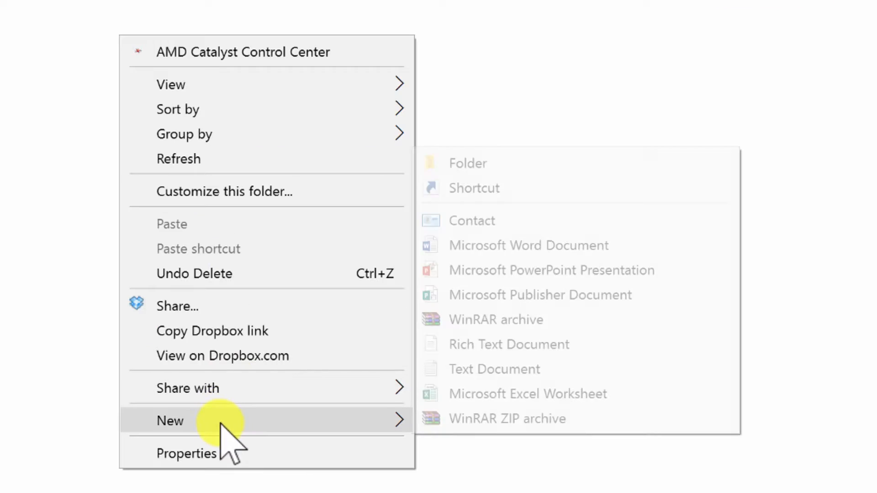
pyautogui.click(491, 246)
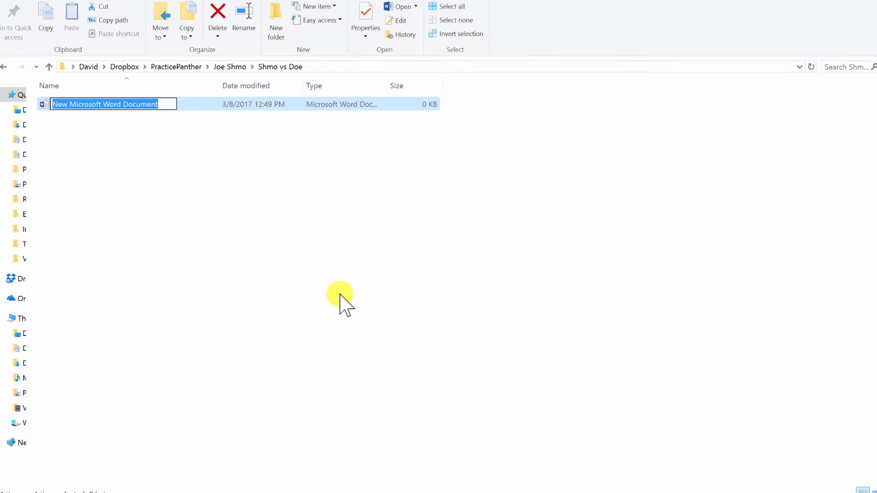
pyautogui.write('Test')
pyautogui.press('Return')
pyautogui.click(284, 140)
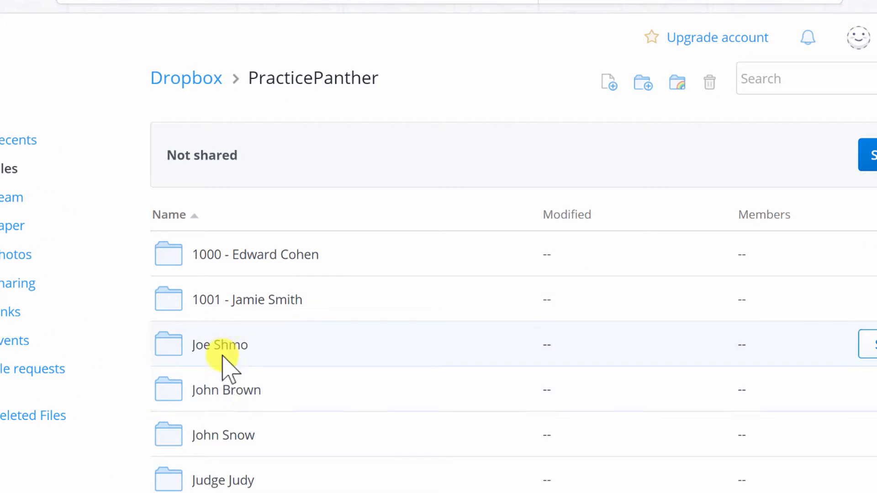
# - On the Dropbox website, open the same client's versus matter folder to check for Test.docx
pyautogui.click(223, 354)
pyautogui.click(219, 300)
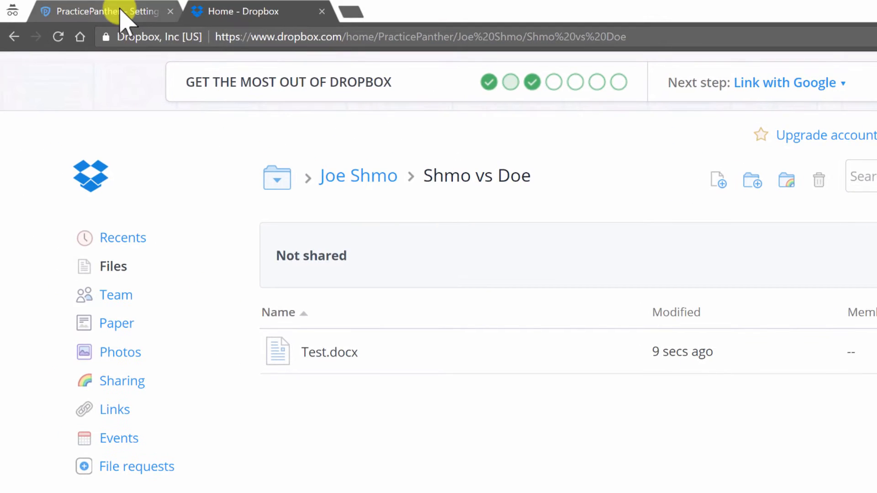
# - Search PracticePanther for the client's surname, open the versus matter's files and select Test.docx
pyautogui.click(119, 11)
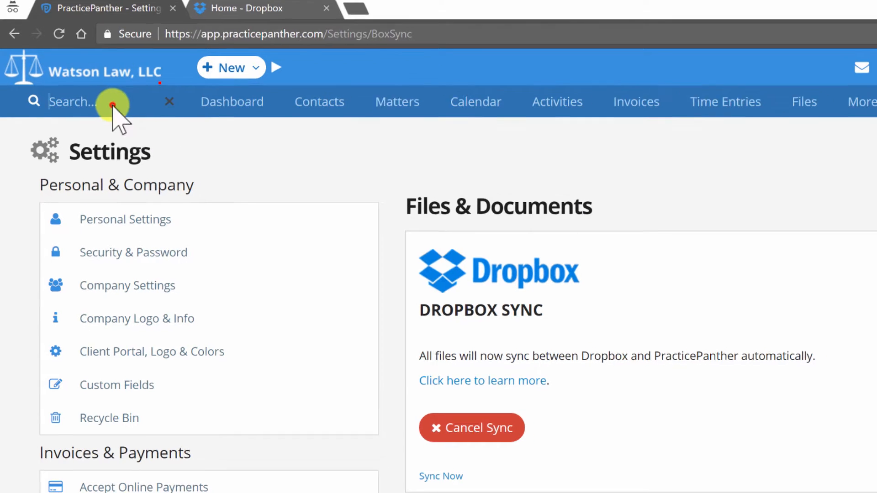
pyautogui.click(114, 105)
pyautogui.write('shmo')
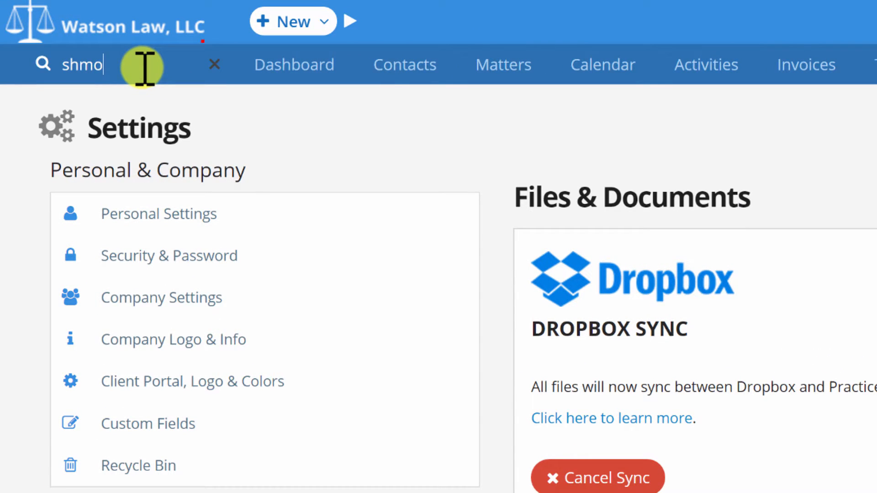
pyautogui.click(156, 127)
pyautogui.moveTo(594, 143)
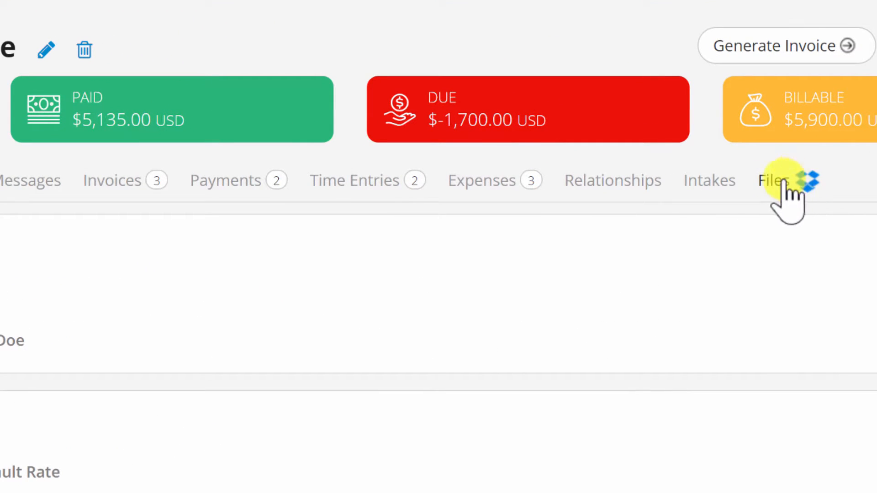
pyautogui.click(800, 188)
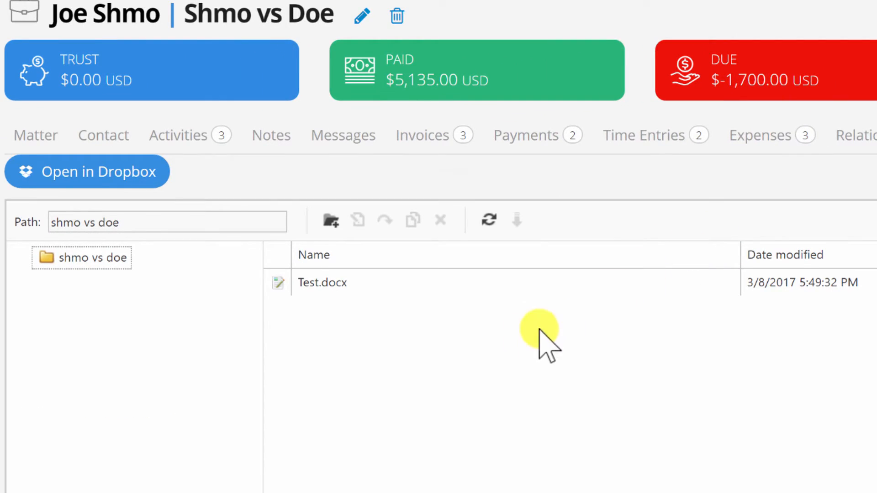
pyautogui.scroll(-1, 509, 329)
pyautogui.click(379, 224)
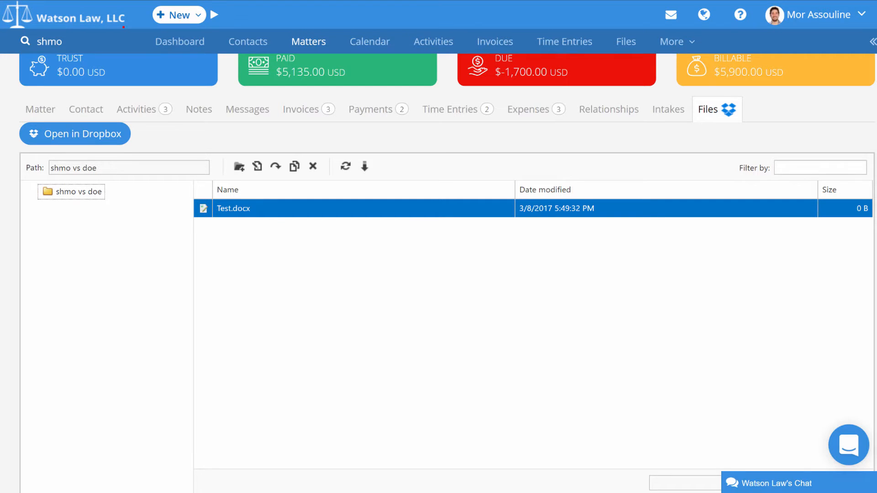
# - Create a folder named new in the matter's file list in PracticePanther
pyautogui.scroll(2, 481, 225)
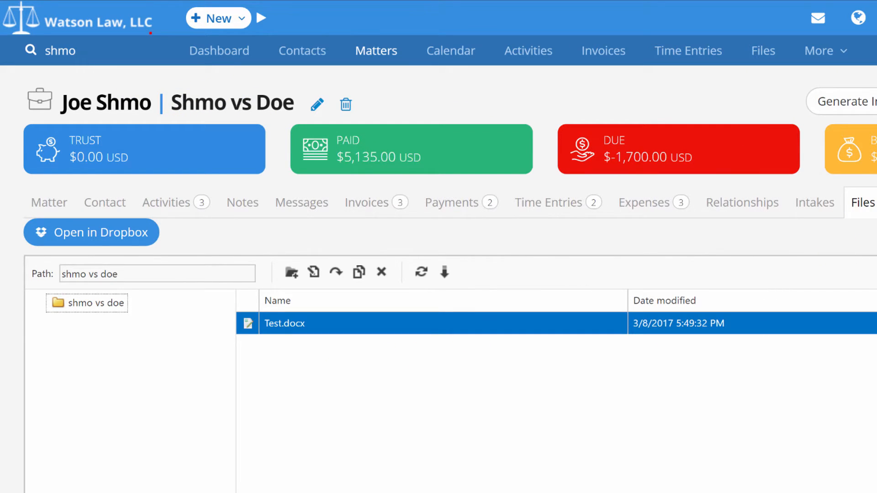
pyautogui.scroll(-2, 348, 322)
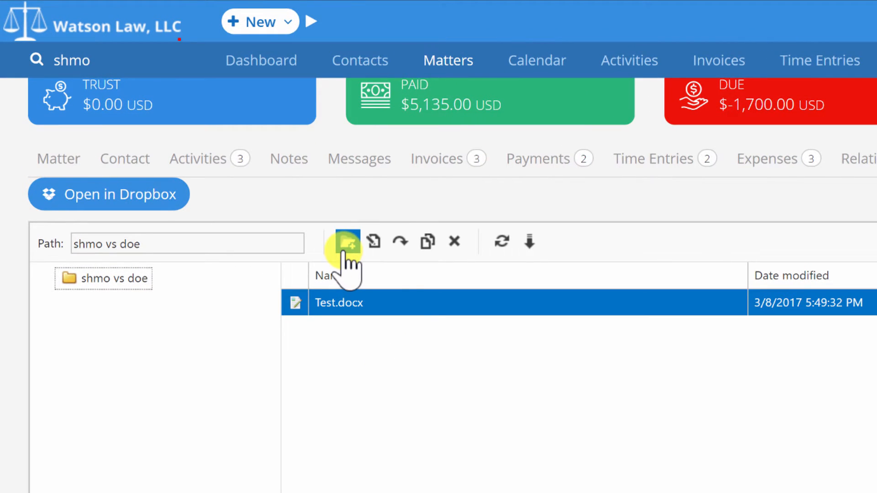
pyautogui.click(346, 247)
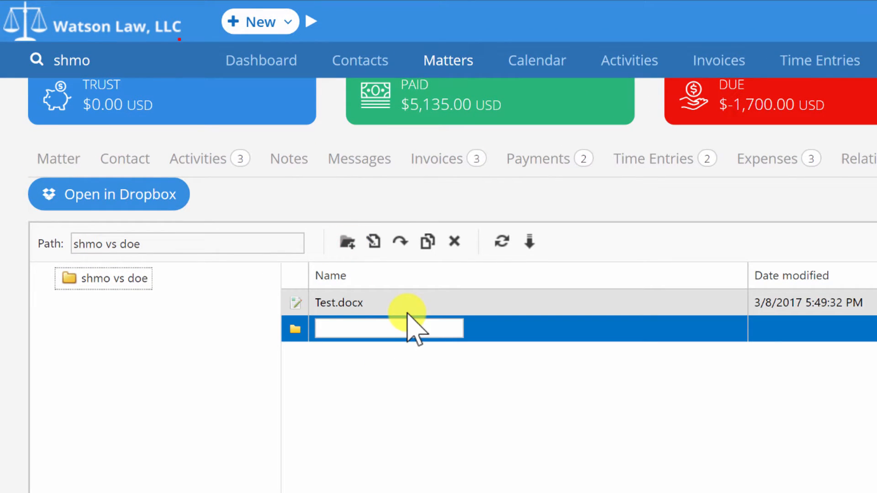
pyautogui.write('ne f')
pyautogui.press('BackSpace')
pyautogui.press('Return')
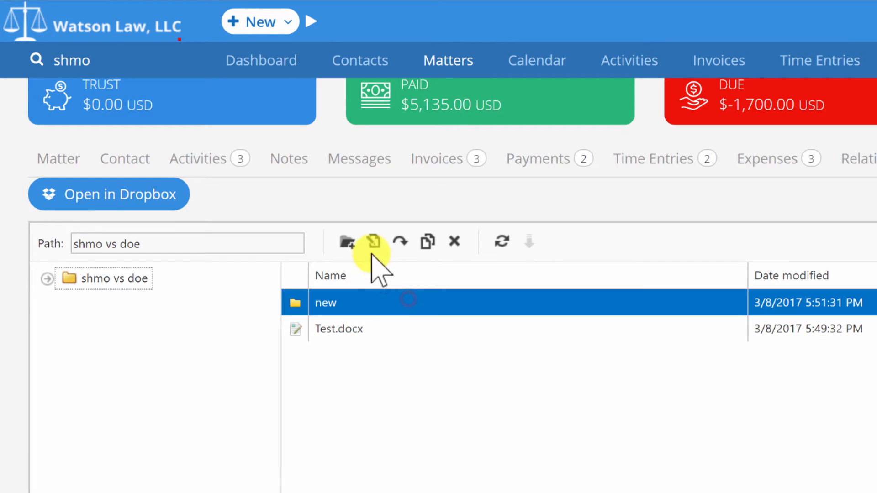
# - Open Test.docx in Dropbox from the matter's file list, then close its tab and reselect the file
pyautogui.click(380, 328)
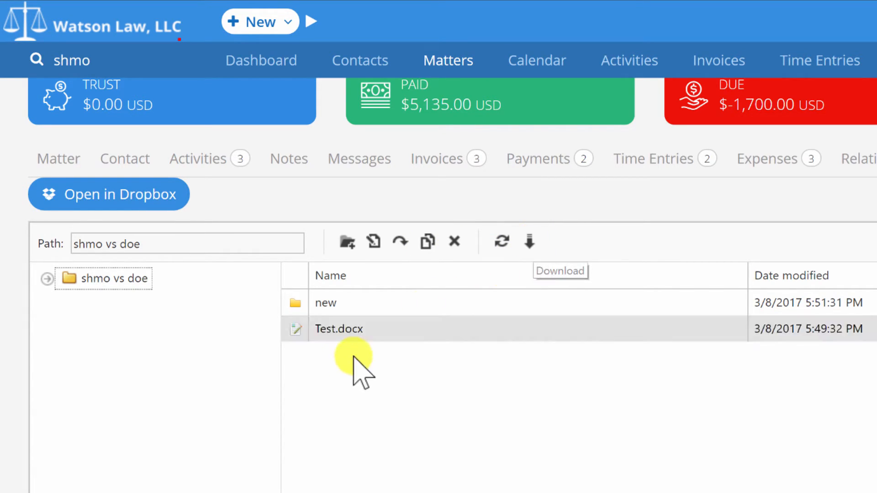
pyautogui.doubleClick(370, 330)
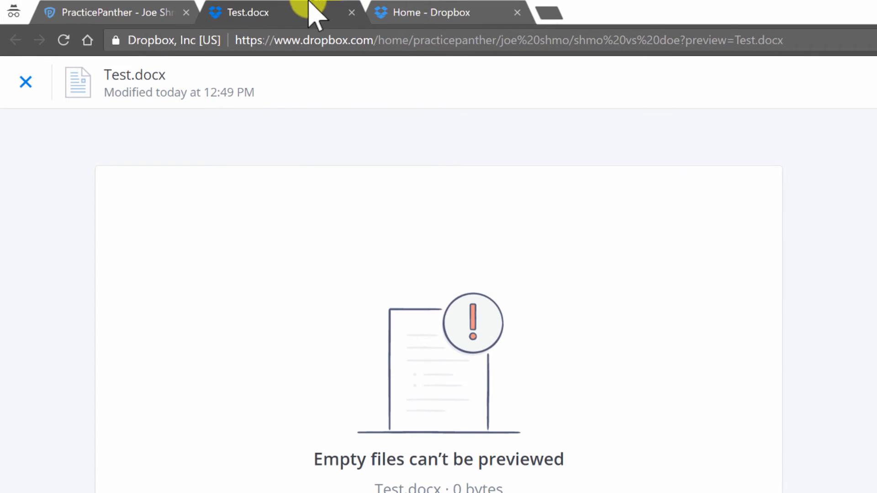
pyautogui.click(351, 12)
pyautogui.scroll(-2, 441, 308)
pyautogui.click(424, 309)
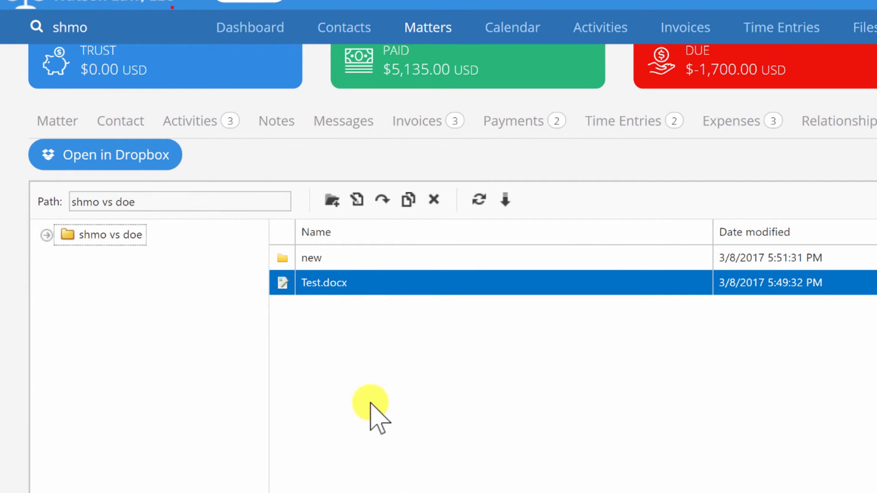
pyautogui.click(431, 277)
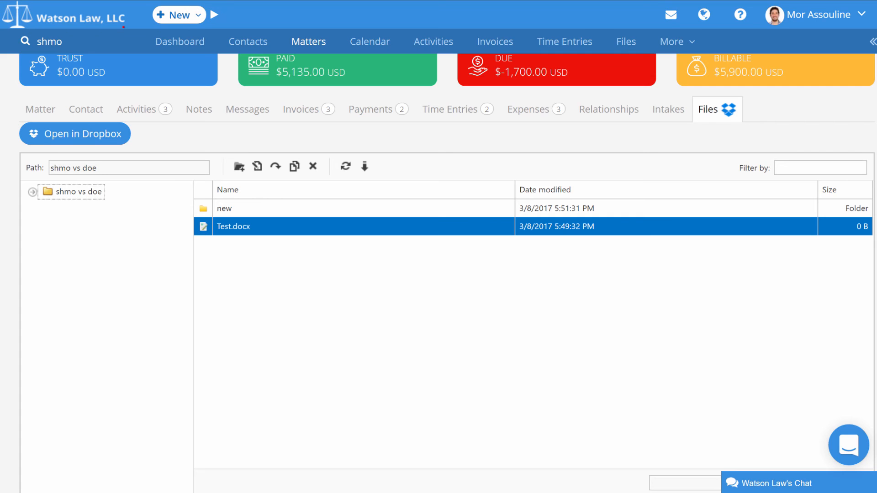
# - Bring up the local matter folder in File Explorer at half-screen width and select the folder new
pyautogui.moveTo(876, 49); pyautogui.dragTo(298, 108)
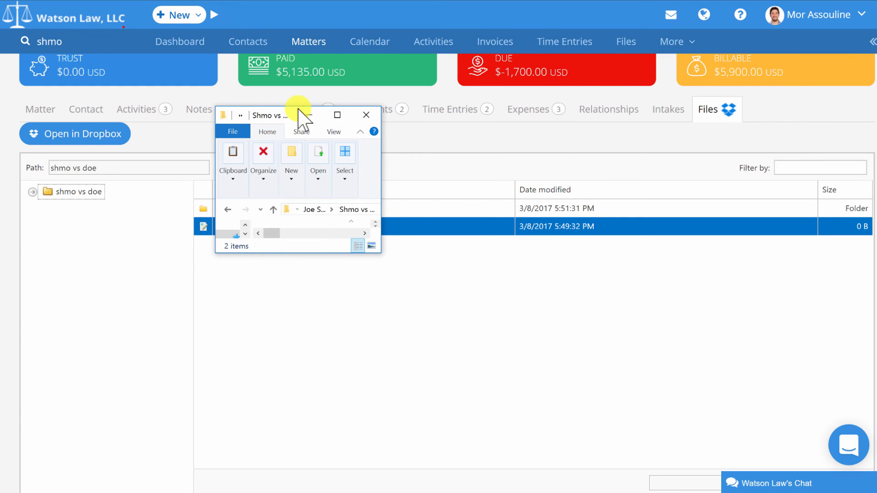
pyautogui.press('super+Left')
pyautogui.click(267, 154)
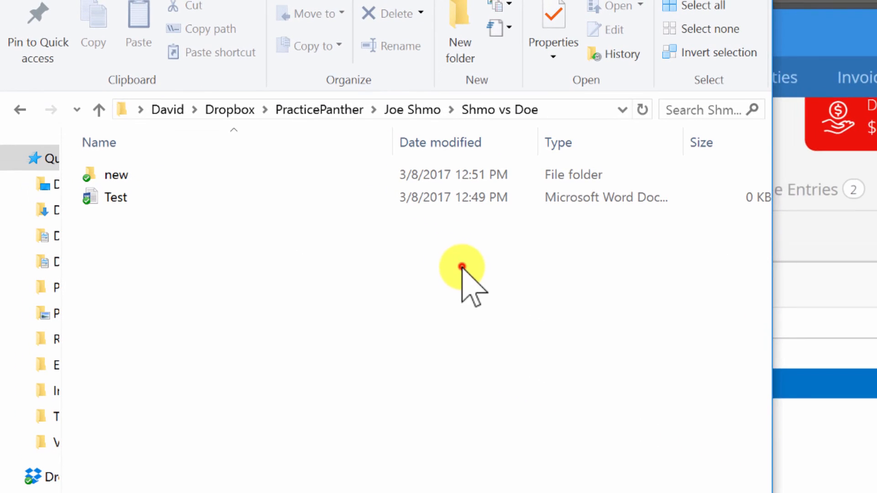
pyautogui.click(164, 180)
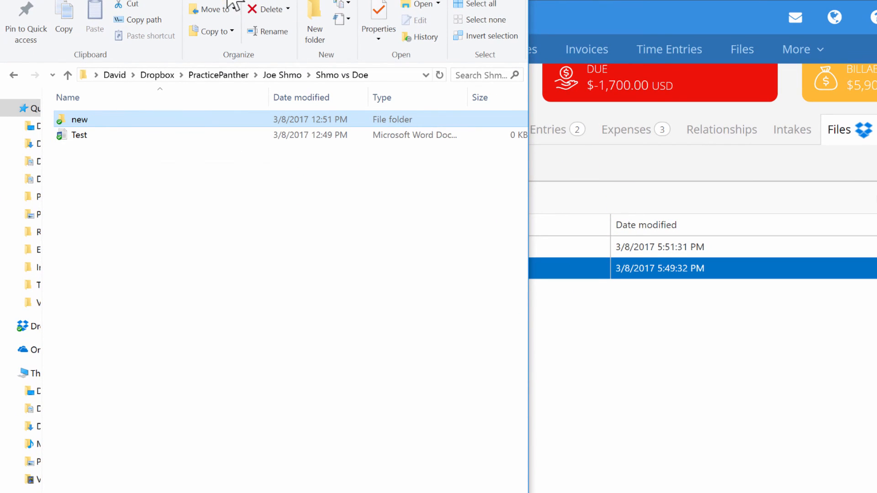
# - Resize and move the File Explorer window so the local files and PracticePanther's file list are both visible for comparison
pyautogui.moveTo(235, 0); pyautogui.dragTo(705, 30)
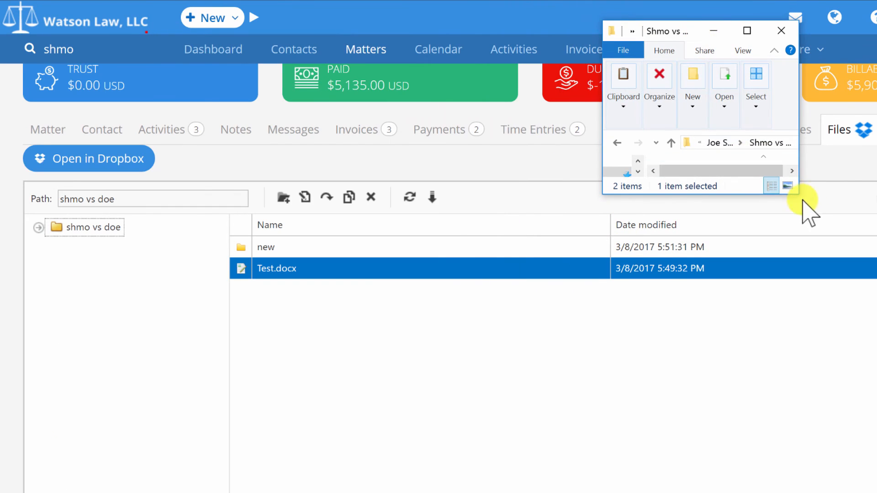
pyautogui.moveTo(798, 194); pyautogui.dragTo(876, 492)
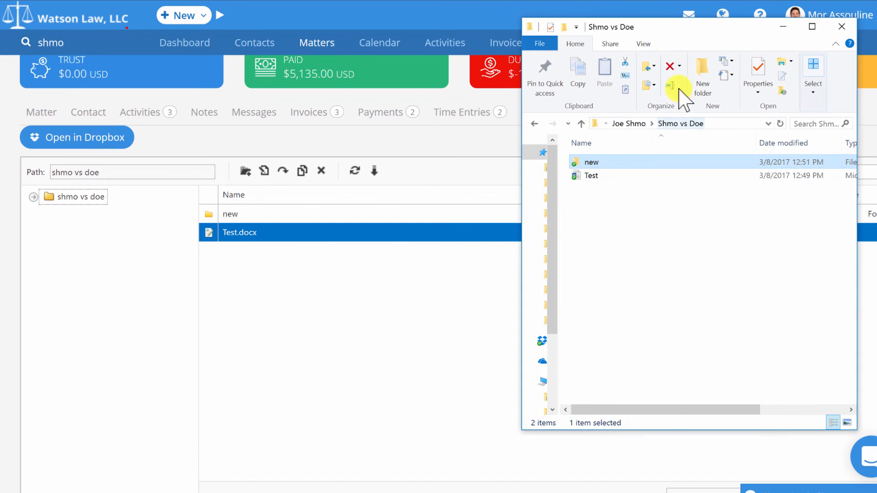
pyautogui.moveTo(677, 31); pyautogui.dragTo(669, 1)
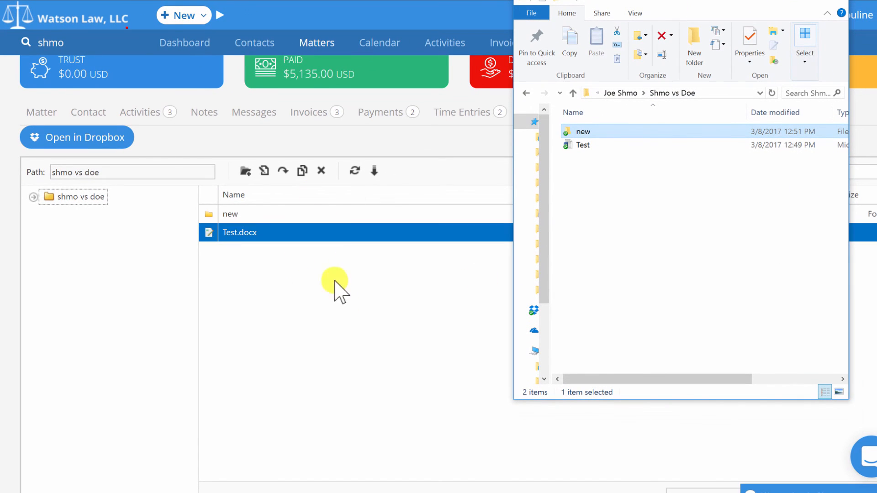
pyautogui.click(249, 232)
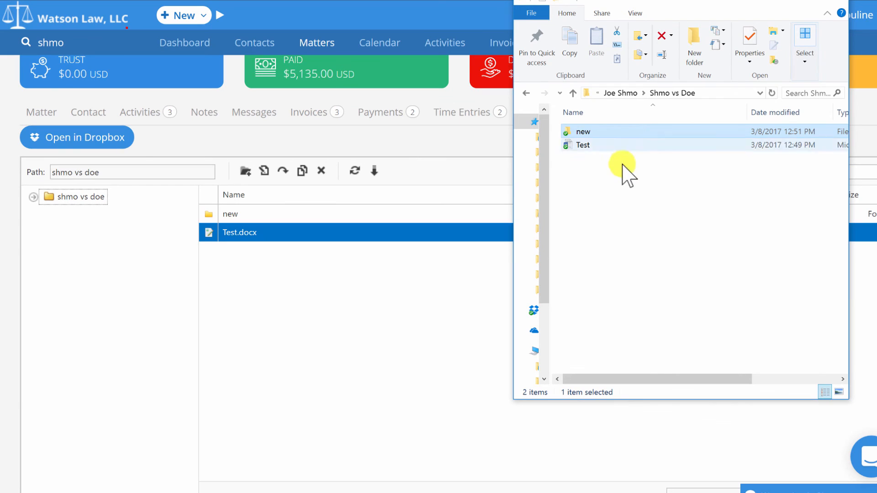